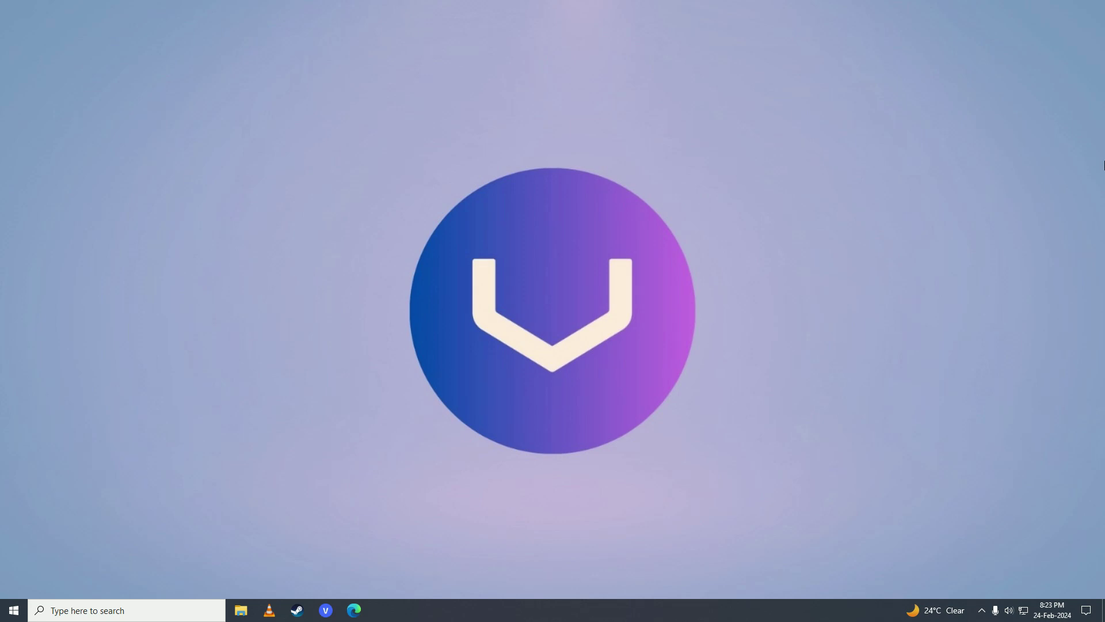
Step: Launch Edge, load the Wells Fargo homepage, and open a new blank tab
{"action": "left_click", "coordinate": [355, 610]}
{"action": "type", "text": "wellsfargo"}
{"action": "key", "text": "Return"}
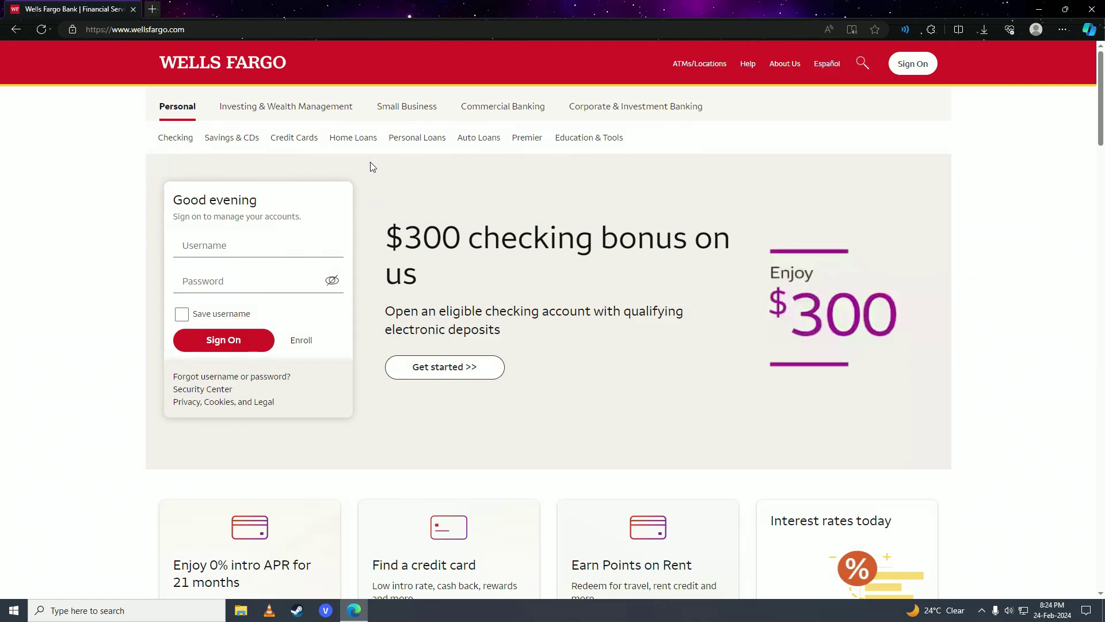
{"action": "key", "text": "ctrl+t"}
Step: Search Google for the pasted question on disputing a Wells Fargo transaction
{"action": "type", "text": "How to Dispute a Transaction on Wells Fargo"}
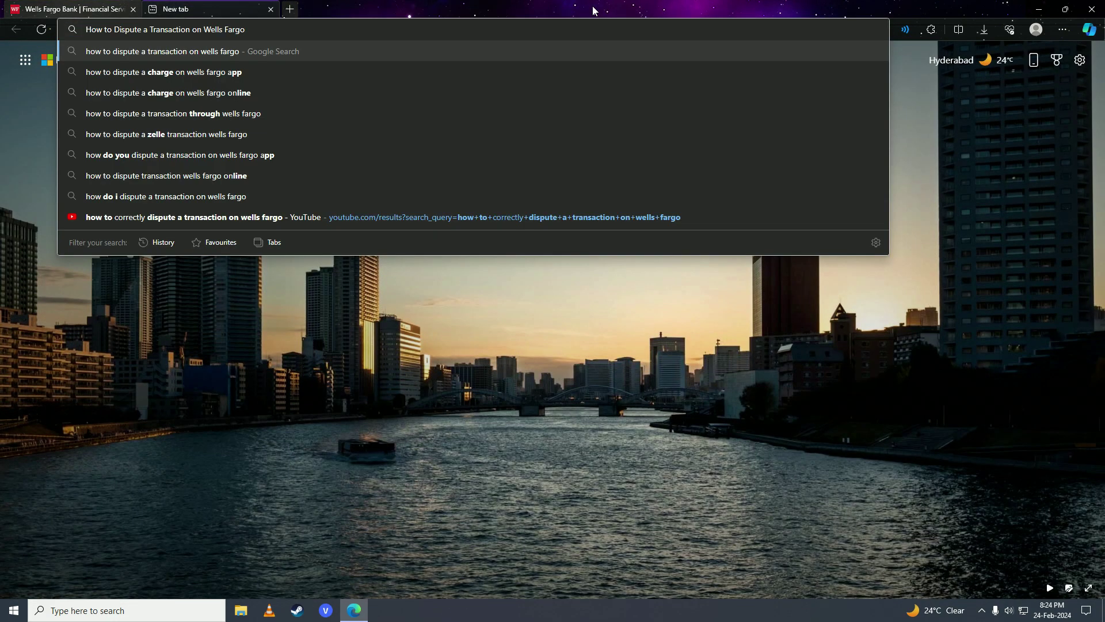
{"action": "key", "text": "Return"}
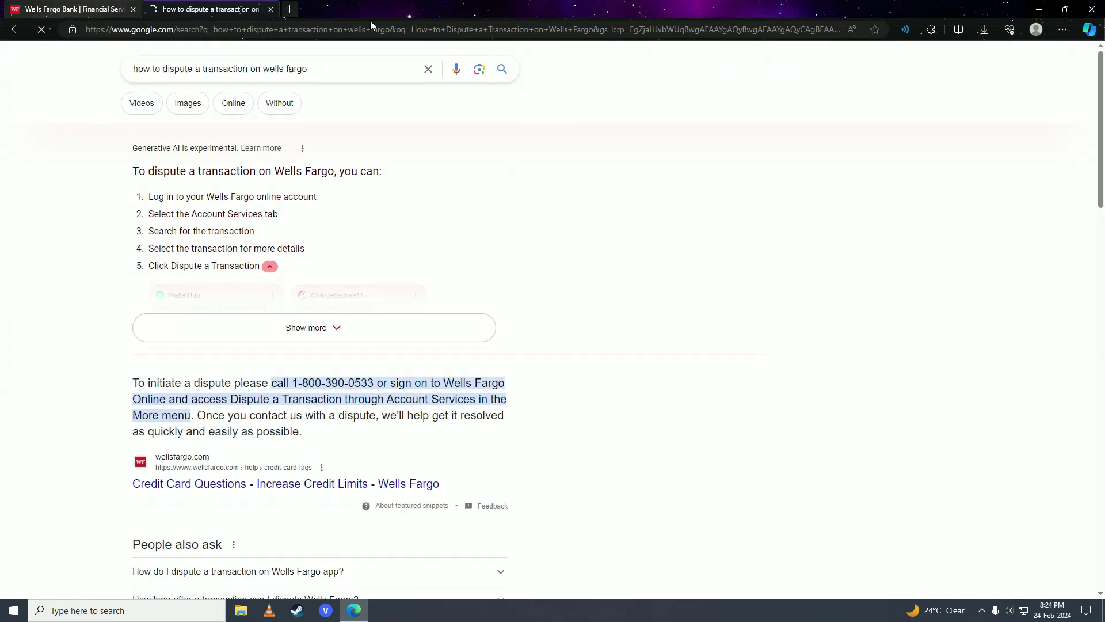
{"action": "scroll", "coordinate": [354, 325], "scroll_direction": "down", "scroll_amount": 1}
{"action": "left_click_drag", "start_coordinate": [292, 300], "coordinate": [374, 299]}
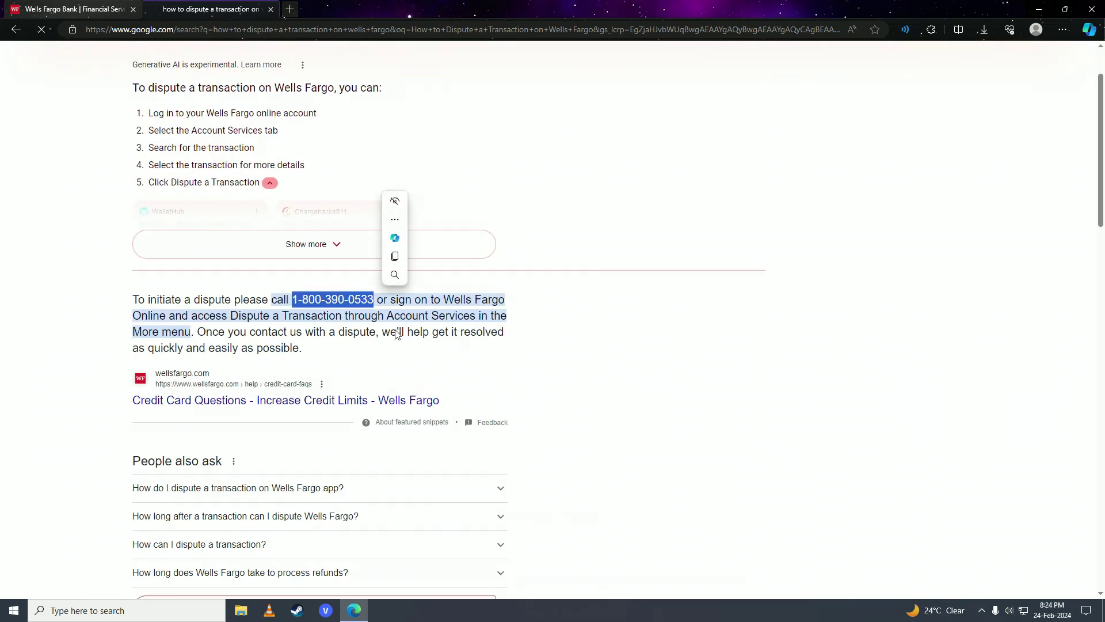
{"action": "left_click", "coordinate": [529, 308]}
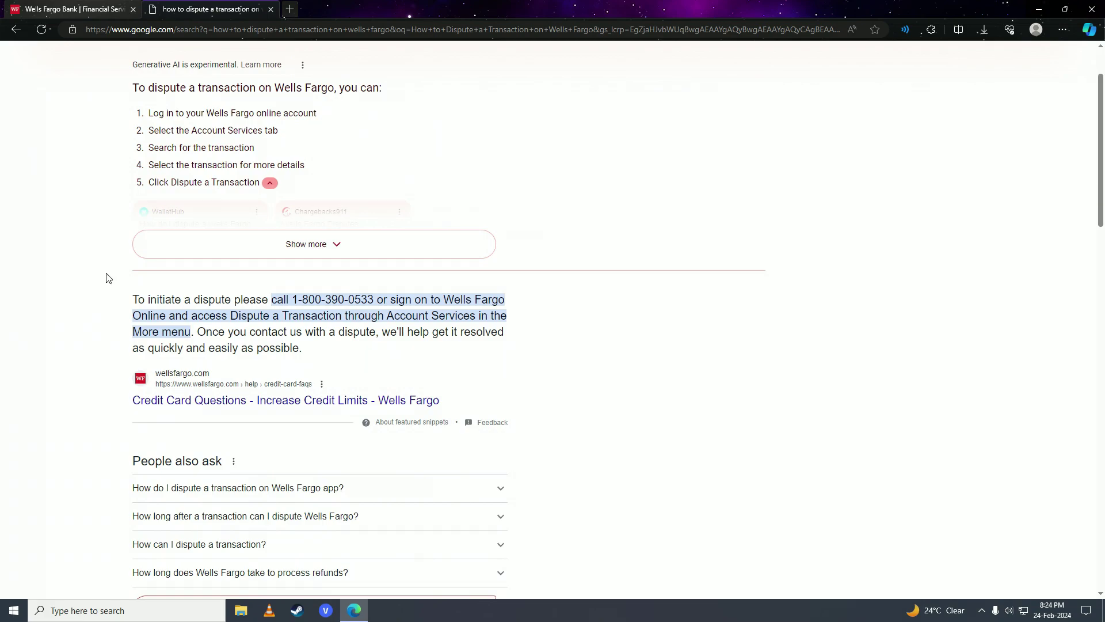
{"action": "left_click", "coordinate": [77, 8]}
{"action": "left_click_drag", "start_coordinate": [481, 316], "coordinate": [385, 315]}
Step: Highlight 'More menu' and 'Dispute a Transaction' in the answer, then return to the Wells Fargo tab
{"action": "left_click", "coordinate": [479, 314]}
{"action": "double_click", "coordinate": [142, 332]}
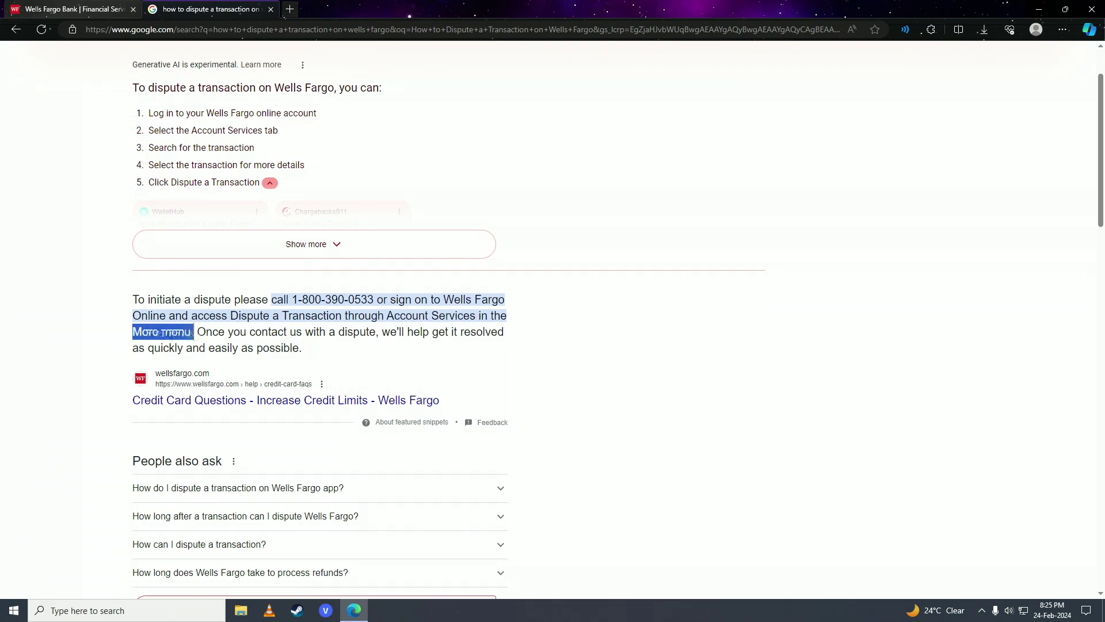
{"action": "left_click", "coordinate": [530, 326]}
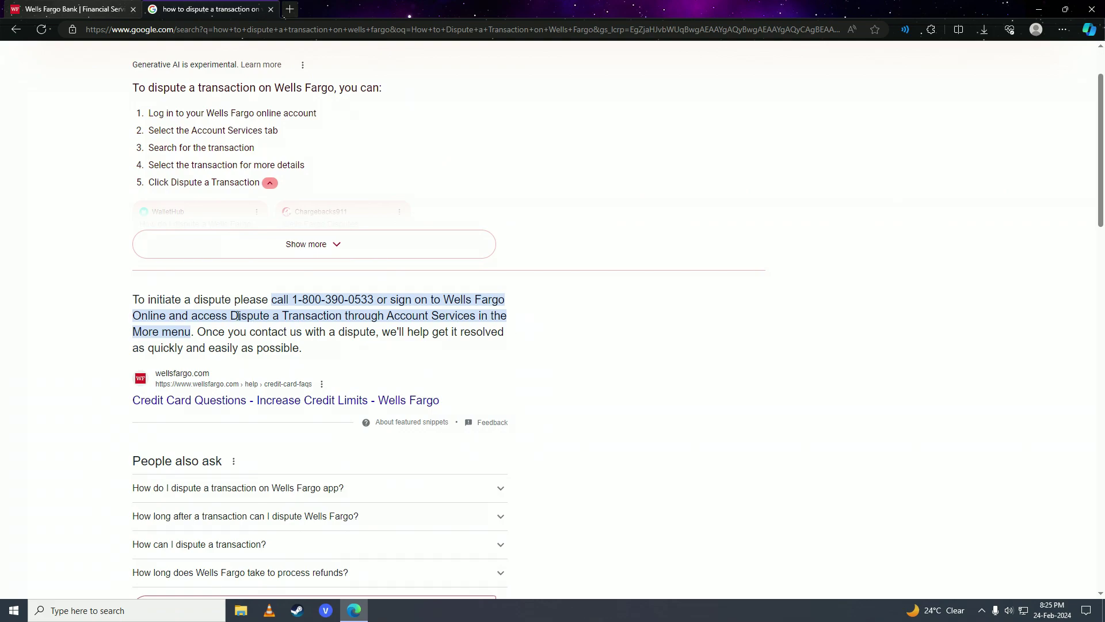
{"action": "left_click_drag", "start_coordinate": [231, 315], "coordinate": [342, 317]}
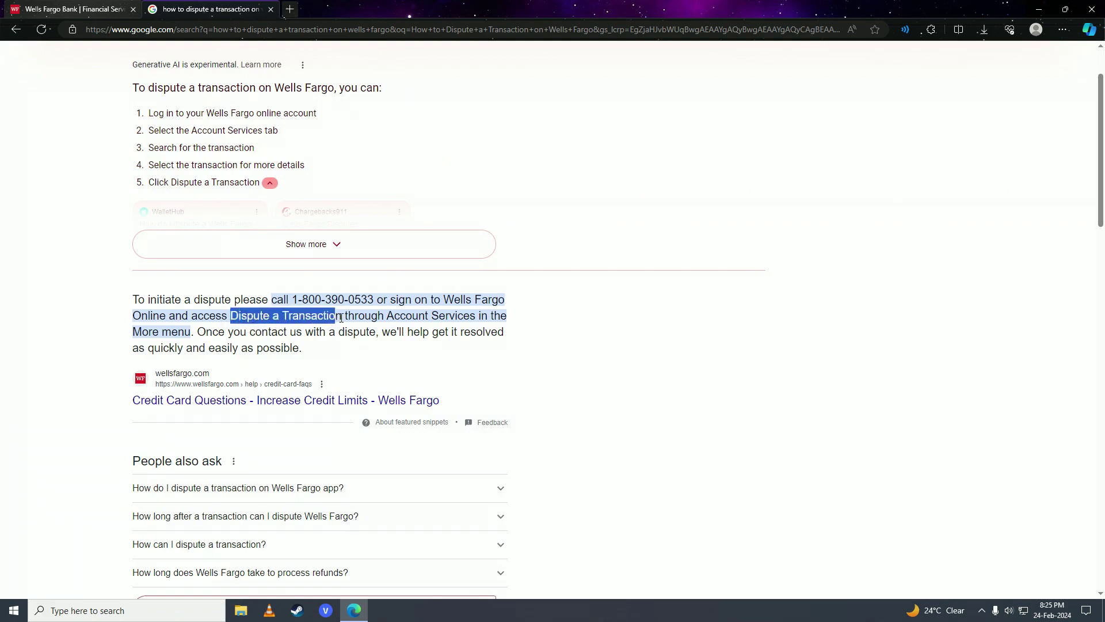
{"action": "left_click", "coordinate": [556, 314]}
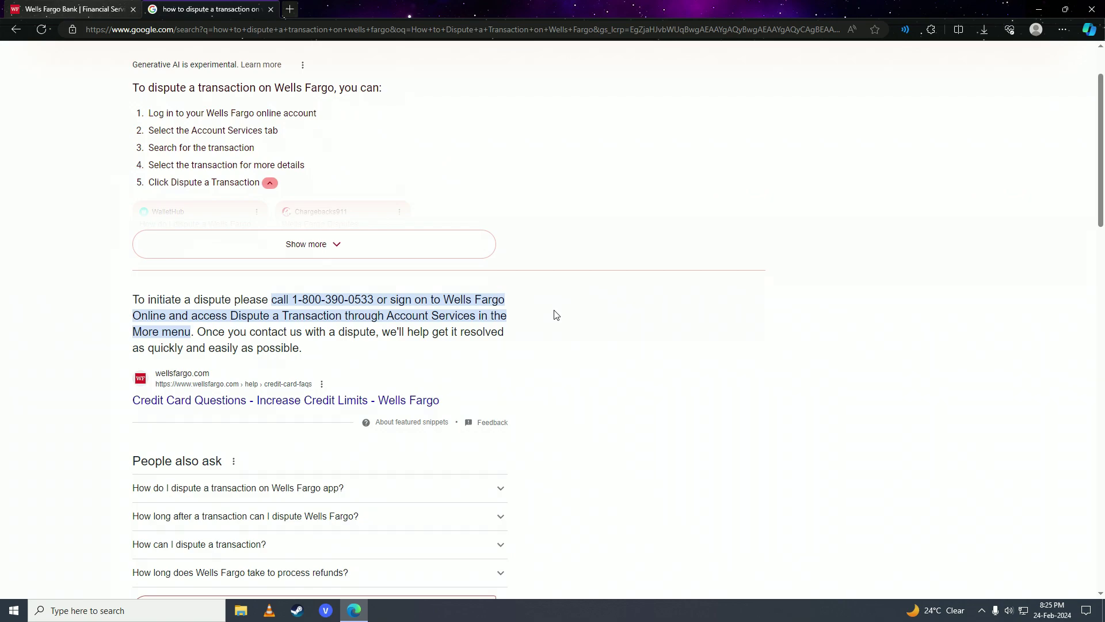
{"action": "left_click", "coordinate": [71, 8]}
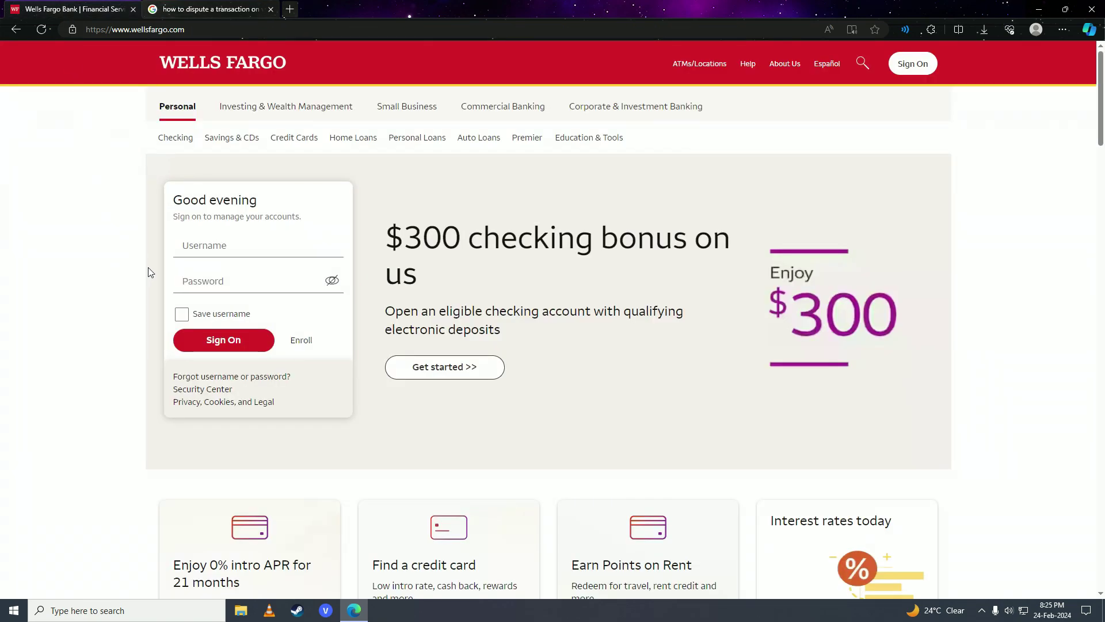